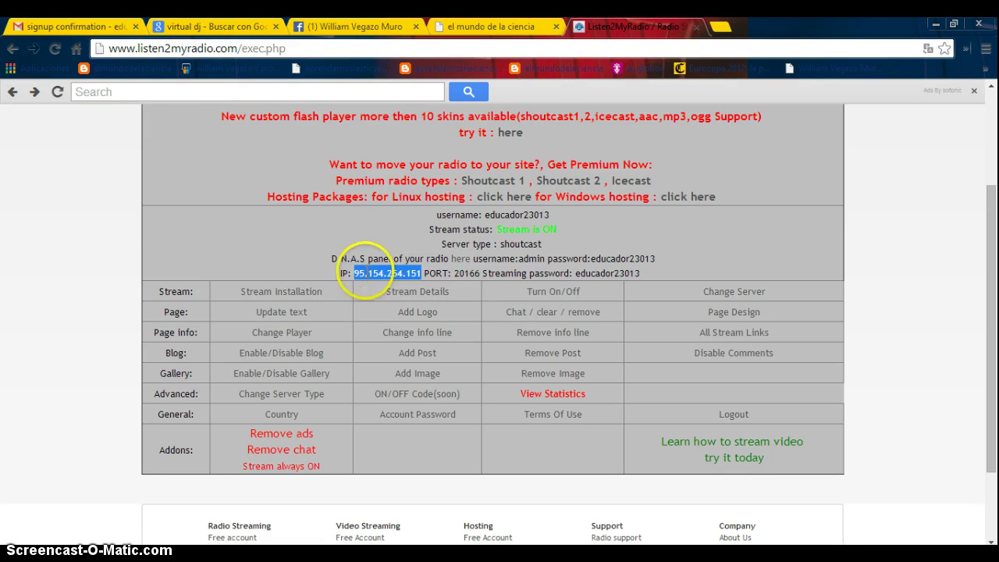
Step: Point out the radio's IP address and port in the Listen2MyRadio stream details
{"action": "left_click", "coordinate": [315, 273]}
{"action": "left_click_drag", "start_coordinate": [453, 273], "coordinate": [484, 272]}
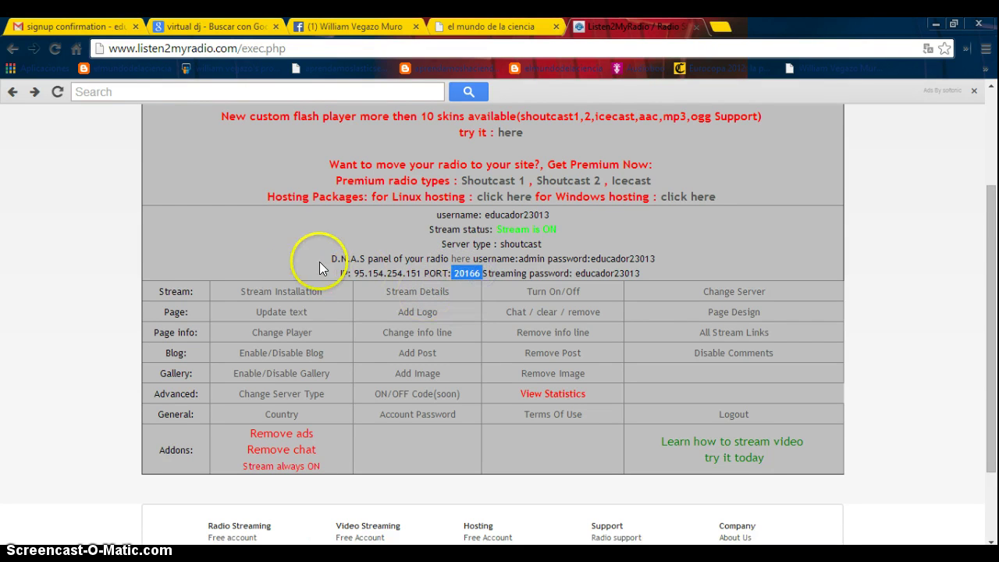
{"action": "left_click", "coordinate": [299, 255]}
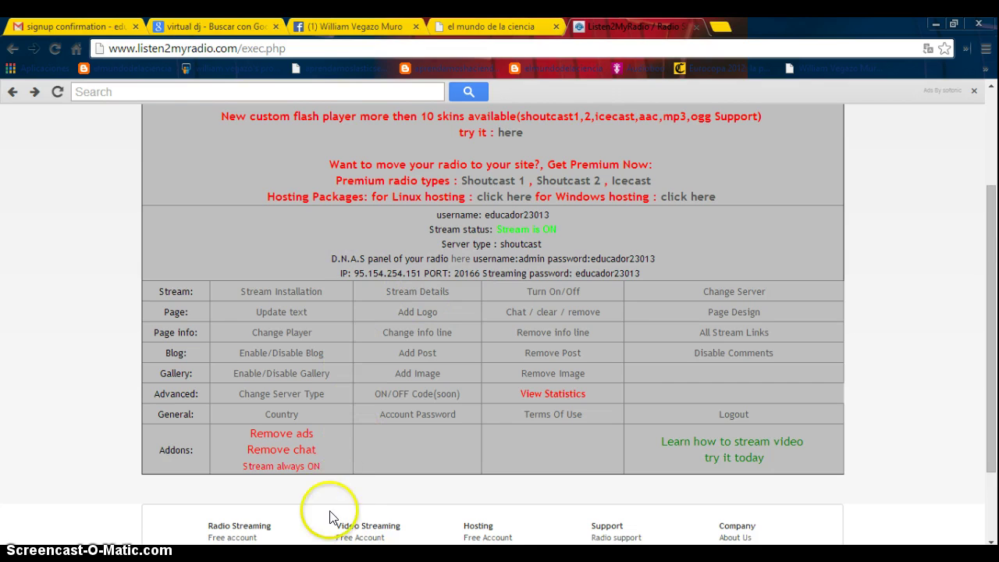
Step: Switch to VirtualDJ and look through the podcast folder inside the Música library
{"action": "left_click", "coordinate": [326, 556]}
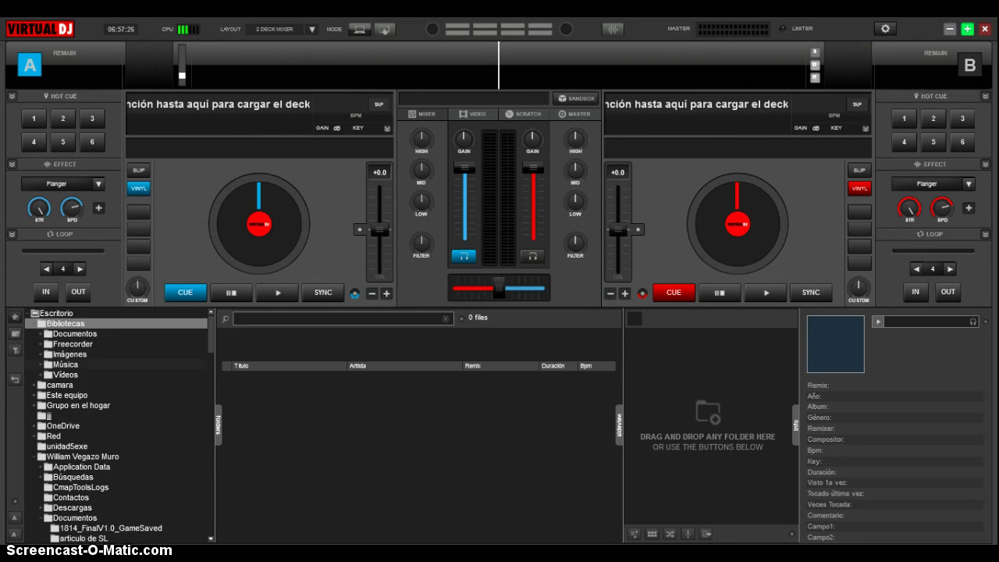
{"action": "left_click", "coordinate": [55, 363]}
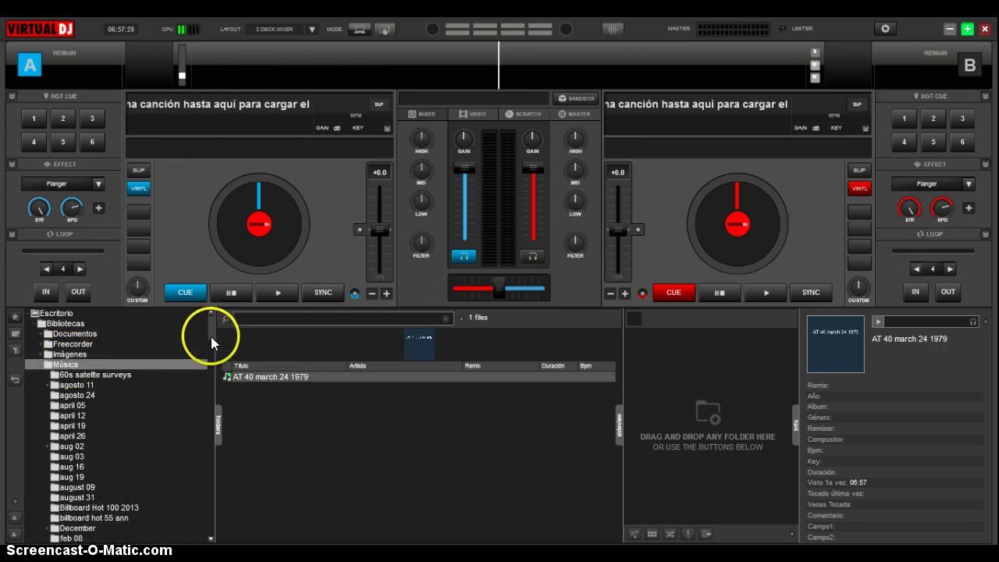
{"action": "left_click_drag", "start_coordinate": [210, 336], "coordinate": [210, 391]}
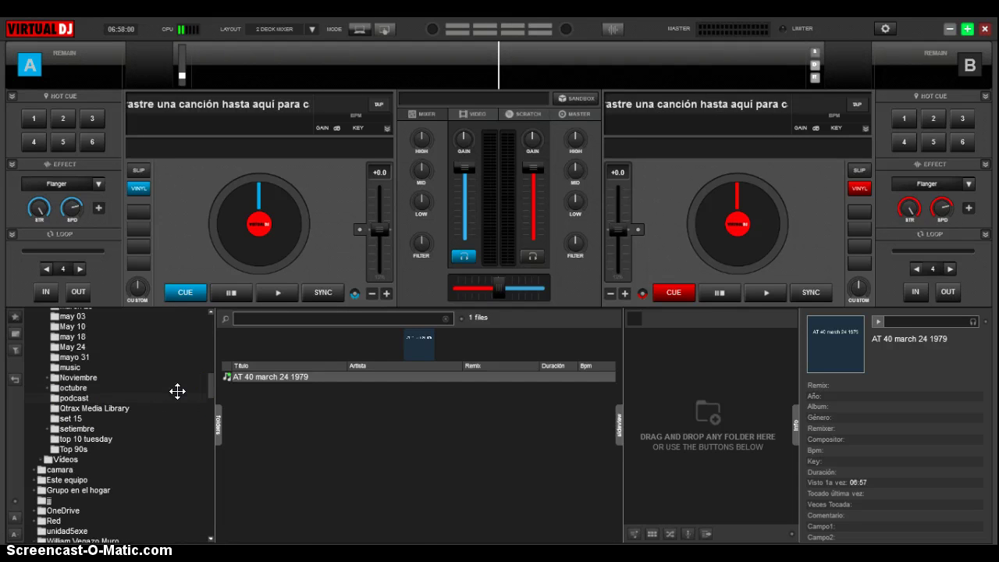
{"action": "left_click", "coordinate": [81, 397]}
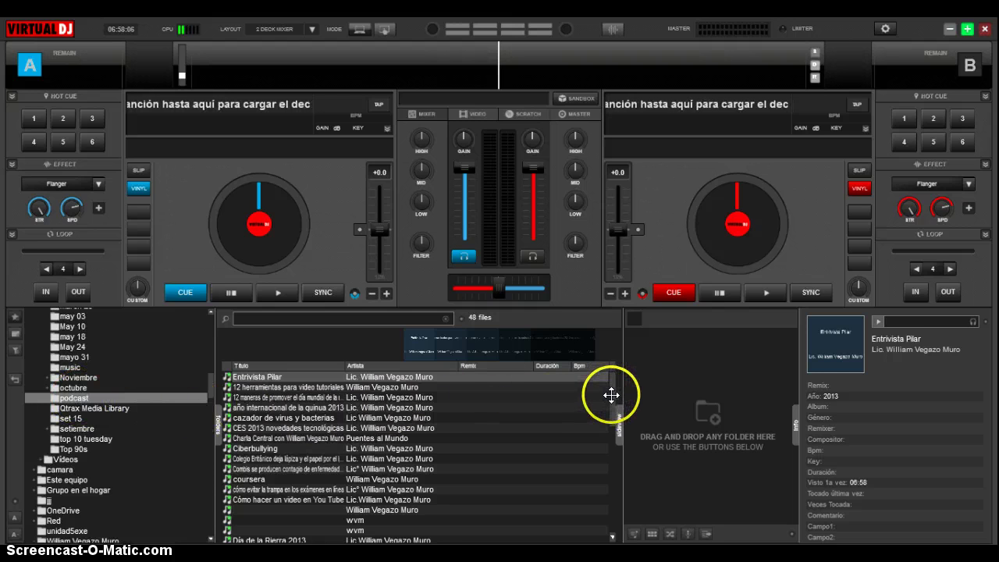
{"action": "mouse_move", "coordinate": [611, 395]}
{"action": "left_mouse_down"}
{"action": "mouse_move", "coordinate": [611, 494]}
{"action": "mouse_move", "coordinate": [613, 391]}
{"action": "left_mouse_up"}
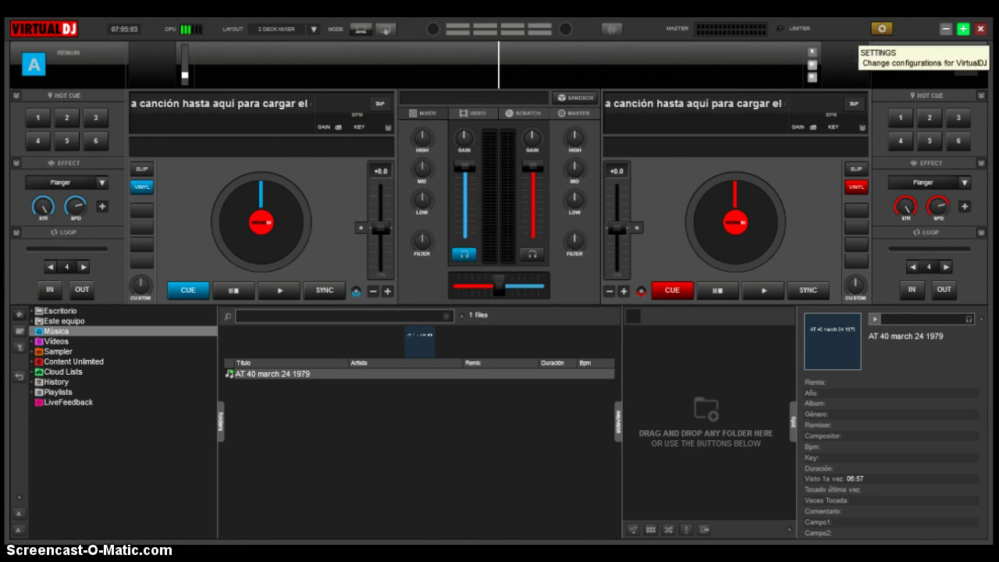
Step: Open the VirtualDJ broadcast settings, choose Radio Server with 128 kbps (default) encoding quality, and dismiss the antivirus notice
{"action": "left_click", "coordinate": [882, 31]}
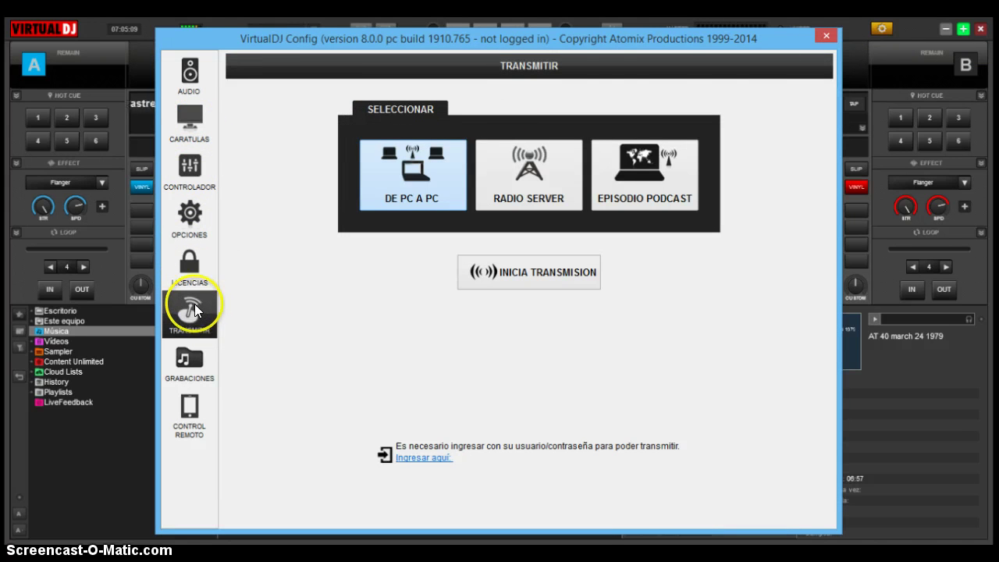
{"action": "left_click", "coordinate": [530, 174]}
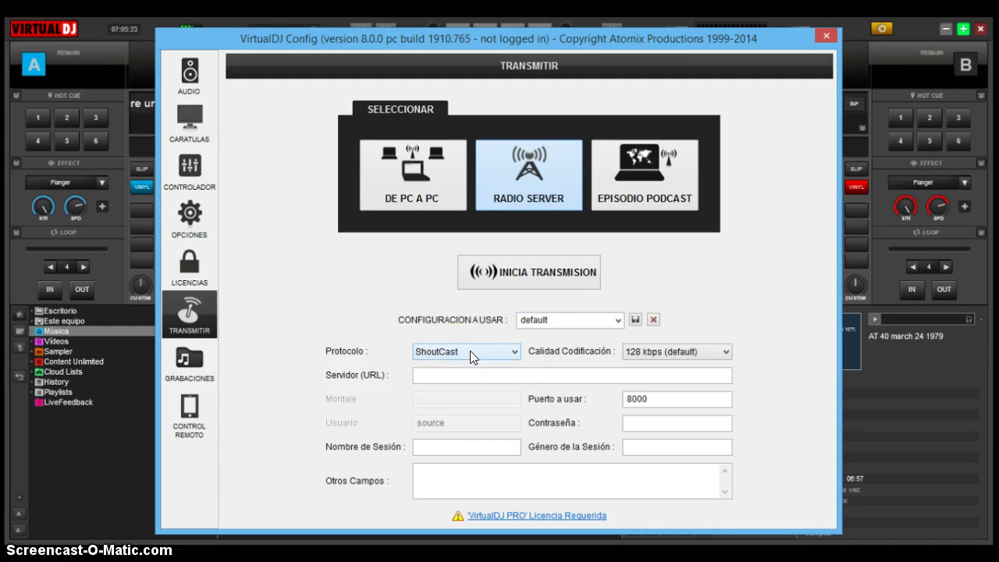
{"action": "left_click", "coordinate": [712, 351]}
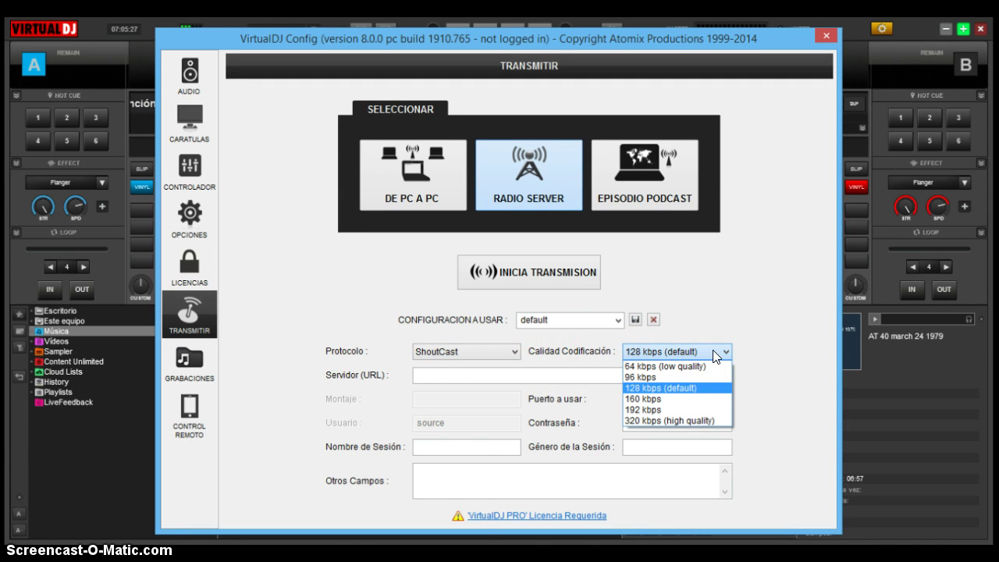
{"action": "left_click", "coordinate": [671, 389]}
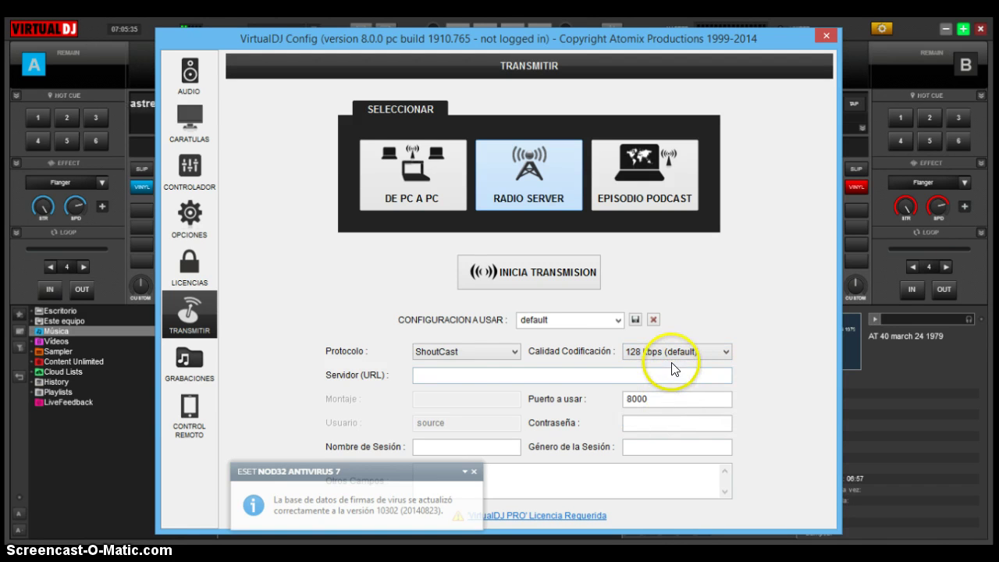
{"action": "left_click", "coordinate": [476, 468]}
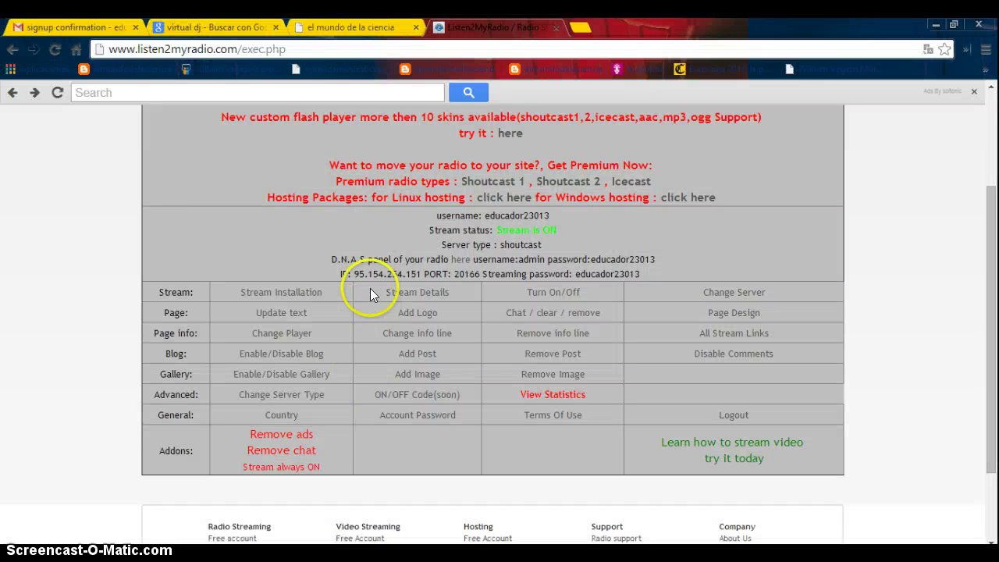
Step: Copy the IP 95.154.254.151 from the Listen2MyRadio page into VirtualDJ's Servidor (URL) field
{"action": "left_click_drag", "start_coordinate": [355, 270], "coordinate": [423, 273]}
{"action": "key", "text": "ctrl+c"}
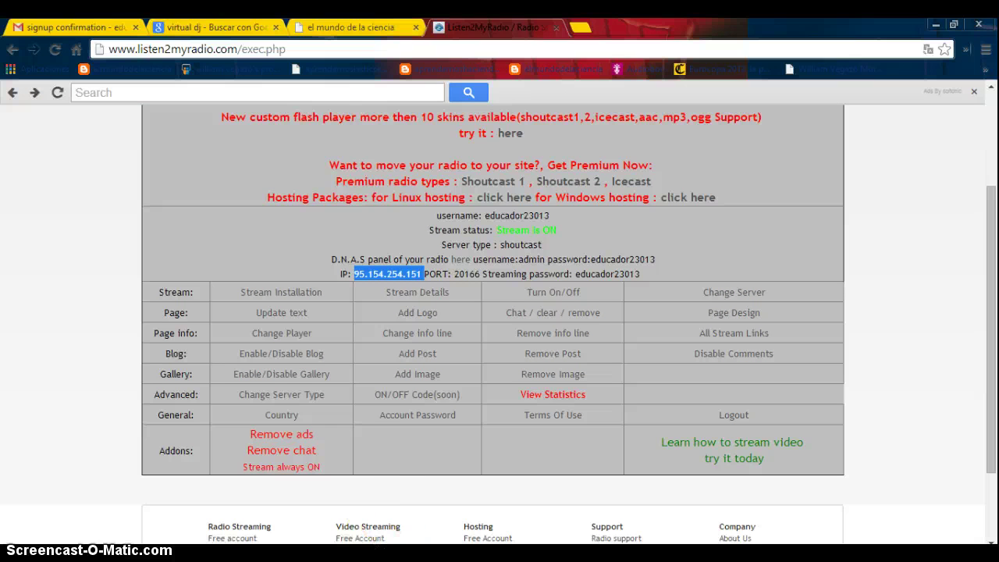
{"action": "key", "text": "alt+Tab"}
{"action": "left_click", "coordinate": [466, 379]}
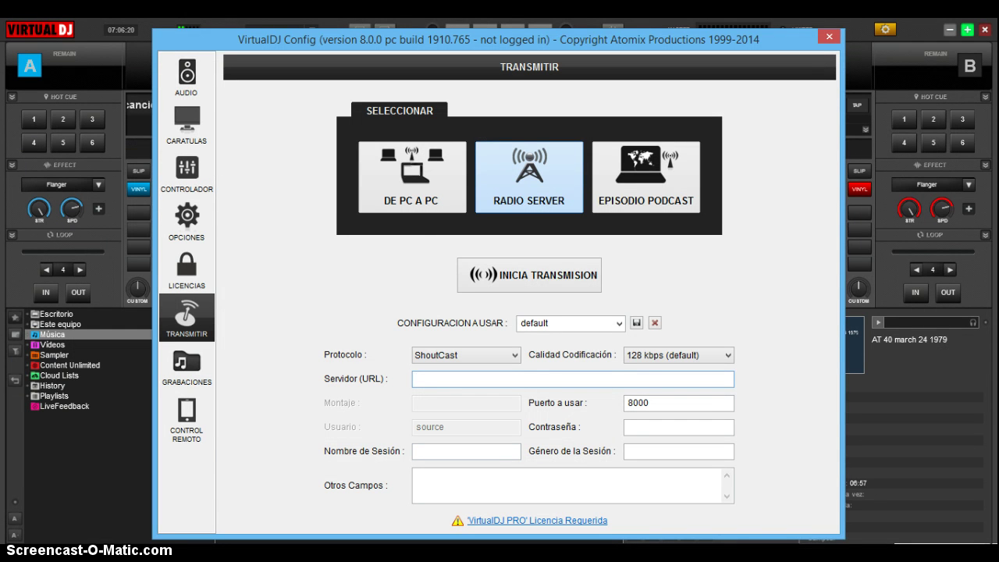
{"action": "key", "text": "ctrl+v"}
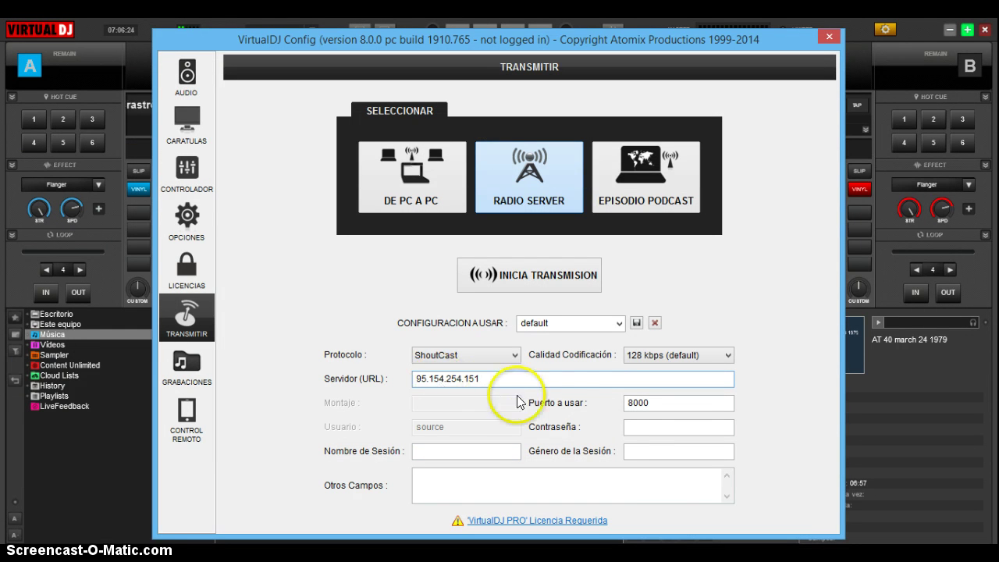
Step: Replace the broadcast port in VirtualDJ with 20166, copied from the Listen2MyRadio page
{"action": "left_click", "coordinate": [656, 406]}
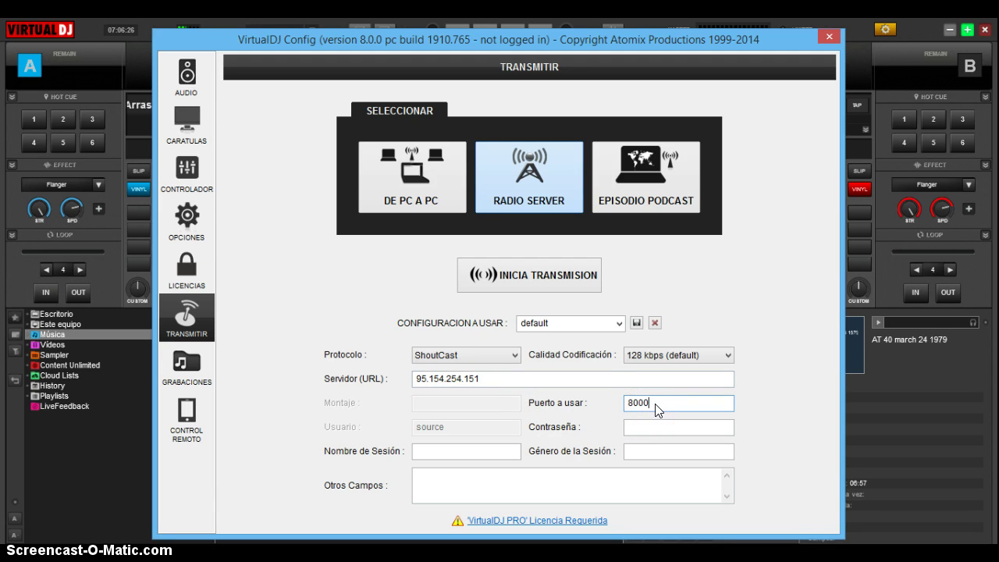
{"action": "key", "text": "BackSpace"}
{"action": "key", "text": "BackSpace"}
{"action": "key", "text": "BackSpace"}
{"action": "key", "text": "BackSpace"}
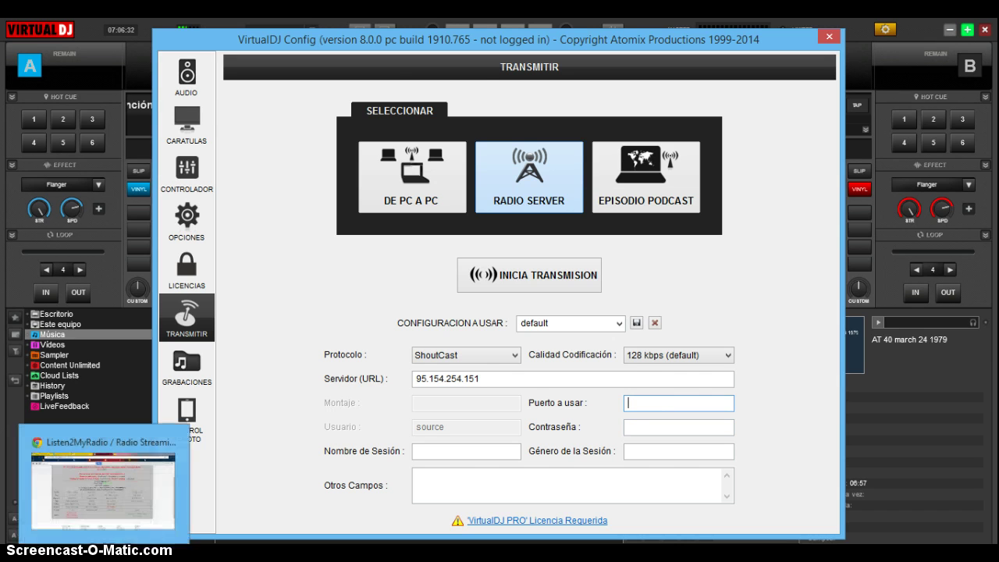
{"action": "left_click", "coordinate": [129, 519]}
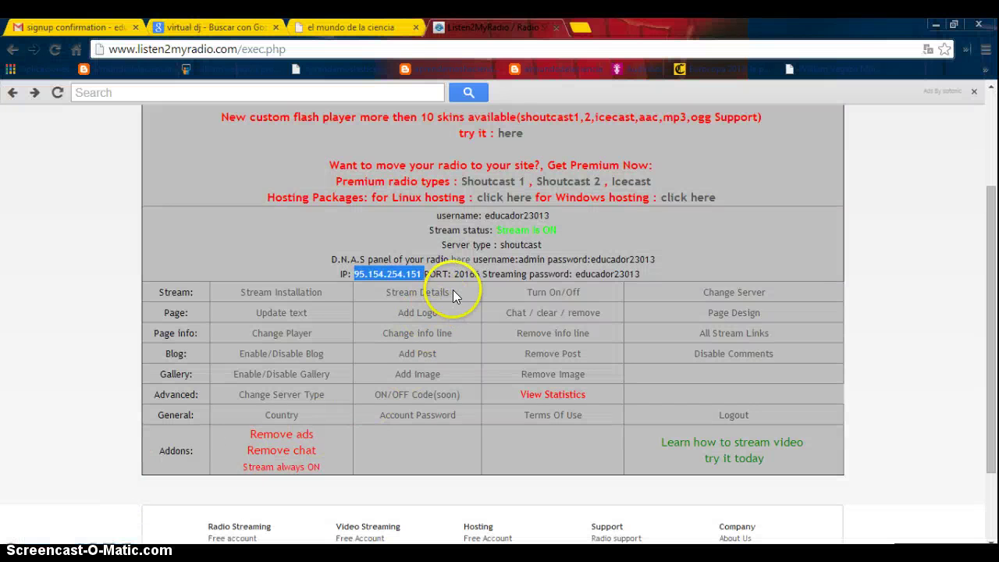
{"action": "left_click", "coordinate": [481, 274]}
{"action": "left_click_drag", "start_coordinate": [481, 274], "coordinate": [454, 274]}
{"action": "key", "text": "ctrl+c"}
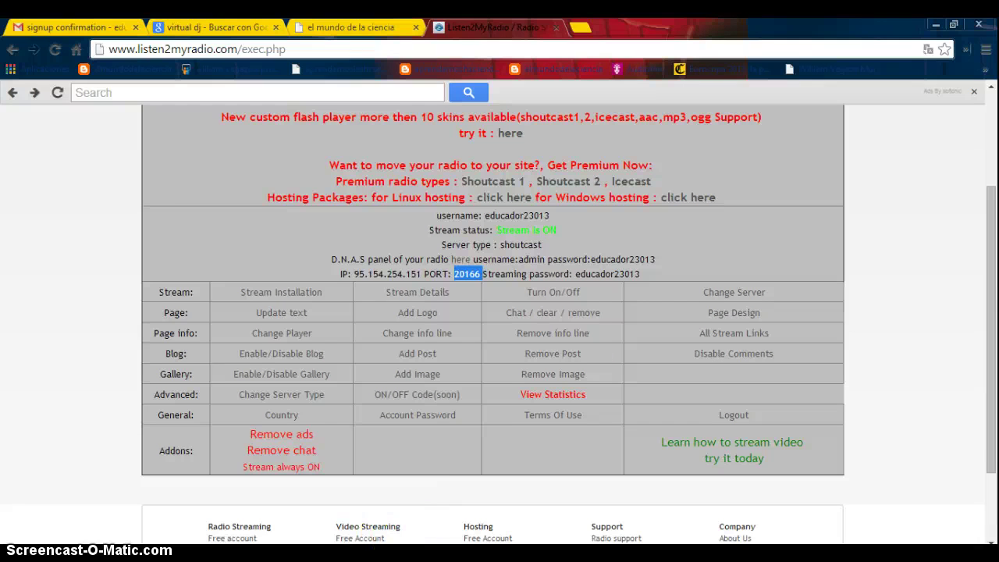
{"action": "key", "text": "alt+Tab"}
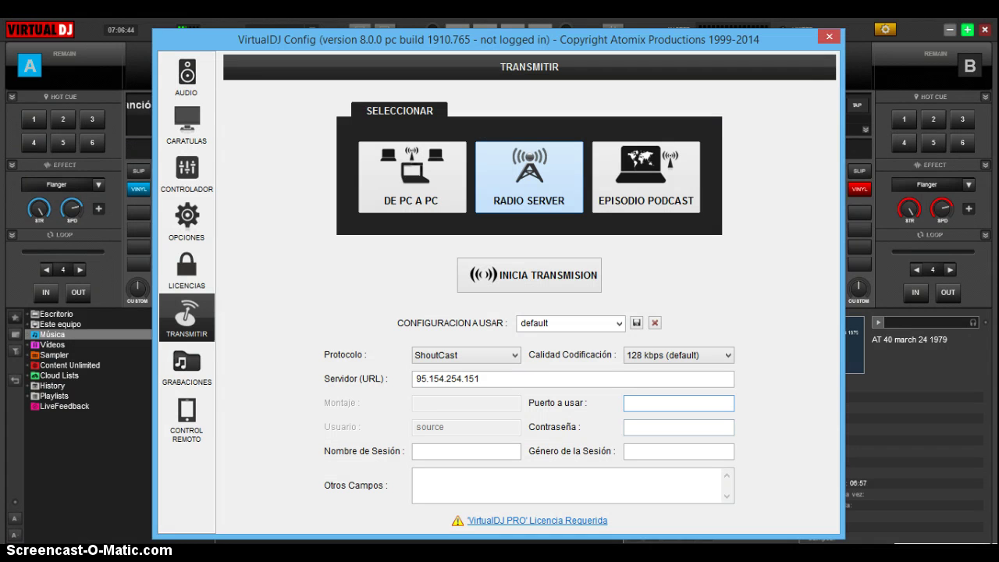
{"action": "key", "text": "ctrl+v"}
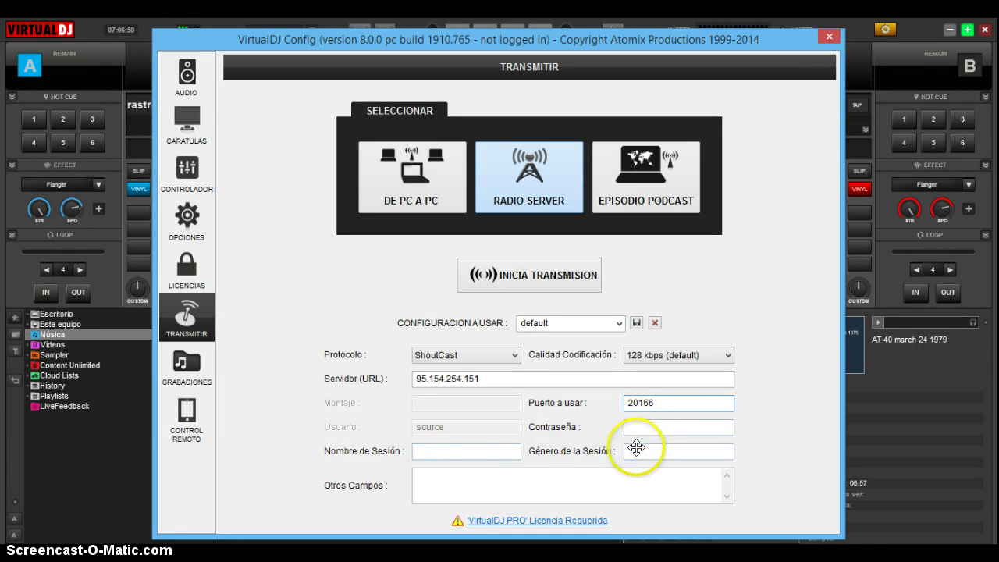
Step: Try to start the radio server transmission with the entered address and port
{"action": "left_click", "coordinate": [491, 500]}
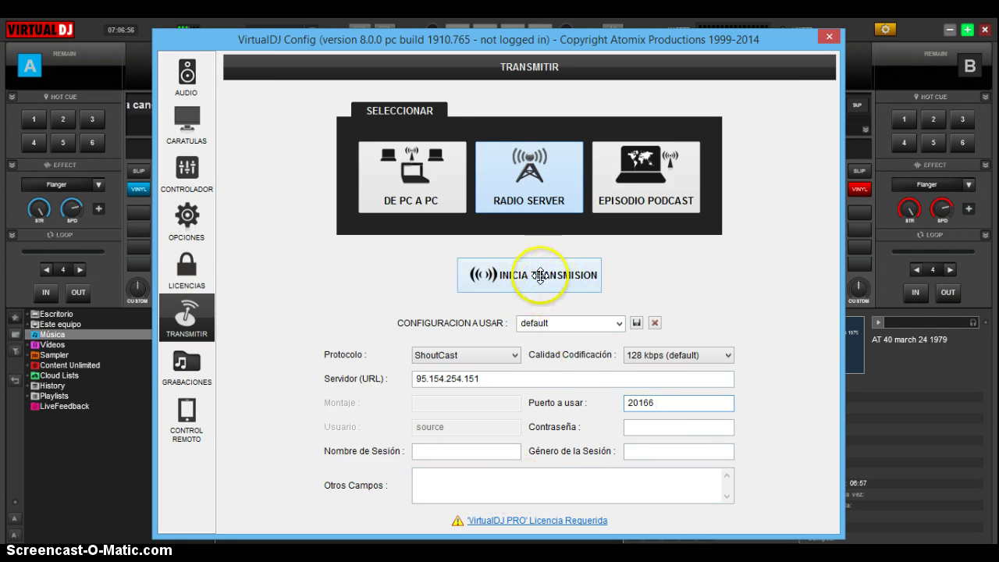
{"action": "left_click", "coordinate": [539, 275]}
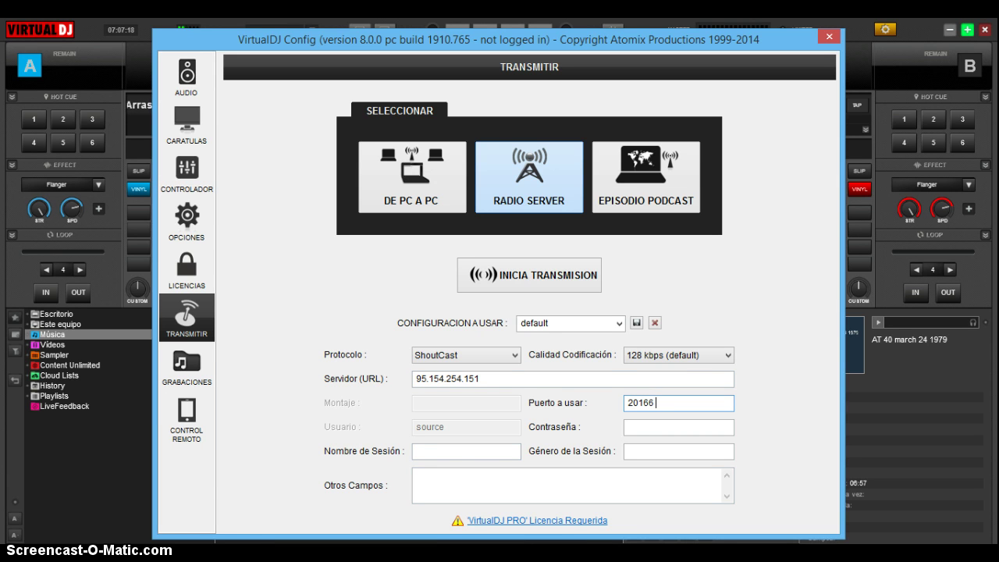
Step: Switch to the Listen2MyRadio page and recheck the stream's IP address and port
{"action": "mouse_move", "coordinate": [103, 556]}
{"action": "left_click", "coordinate": [109, 500]}
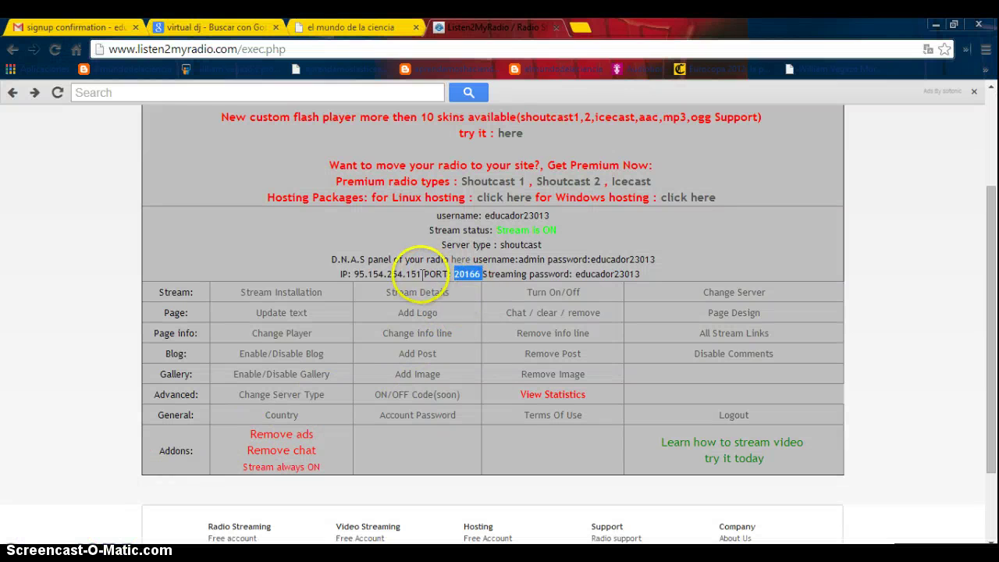
{"action": "left_click", "coordinate": [419, 274]}
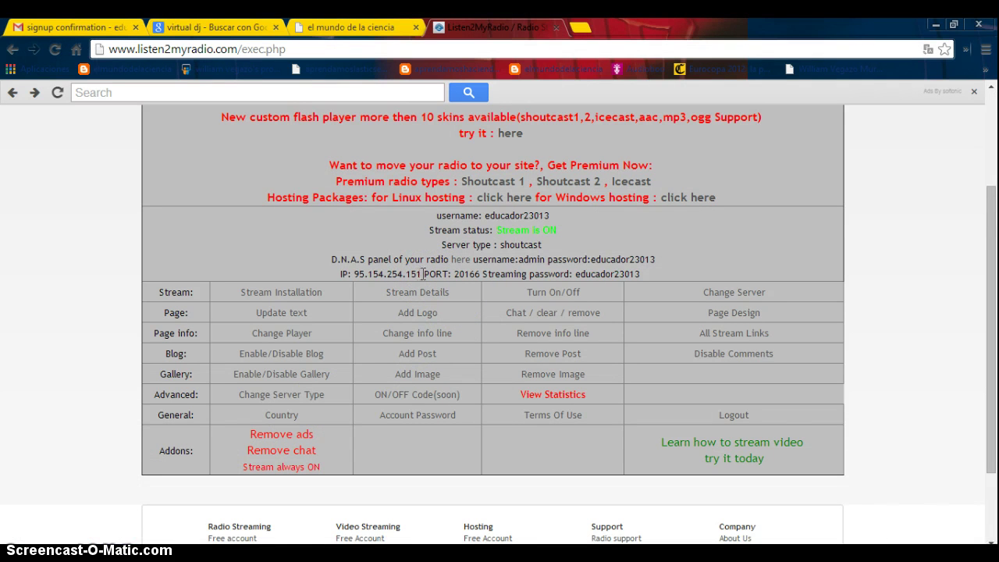
{"action": "left_click_drag", "start_coordinate": [419, 273], "coordinate": [352, 277]}
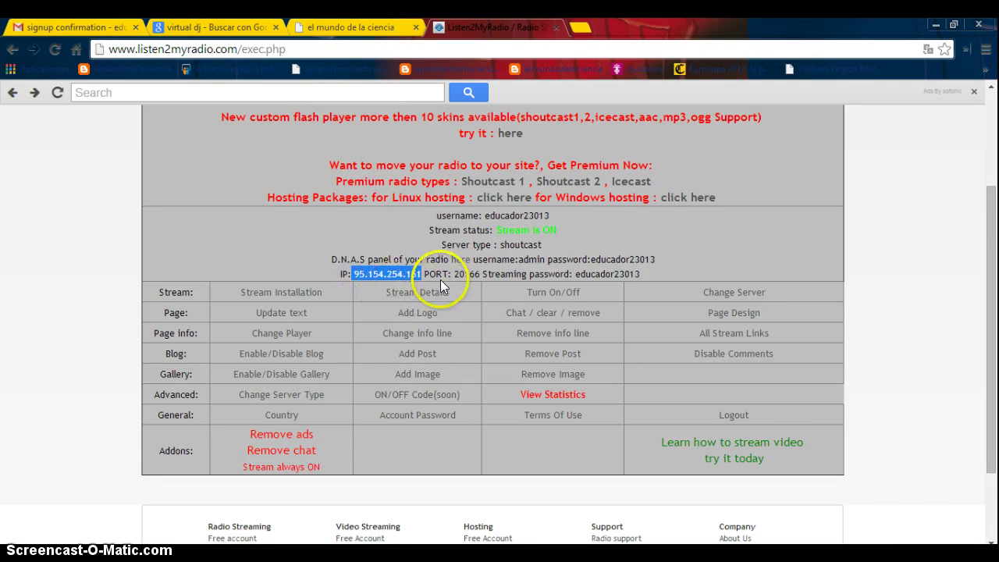
{"action": "left_click_drag", "start_coordinate": [454, 273], "coordinate": [479, 274]}
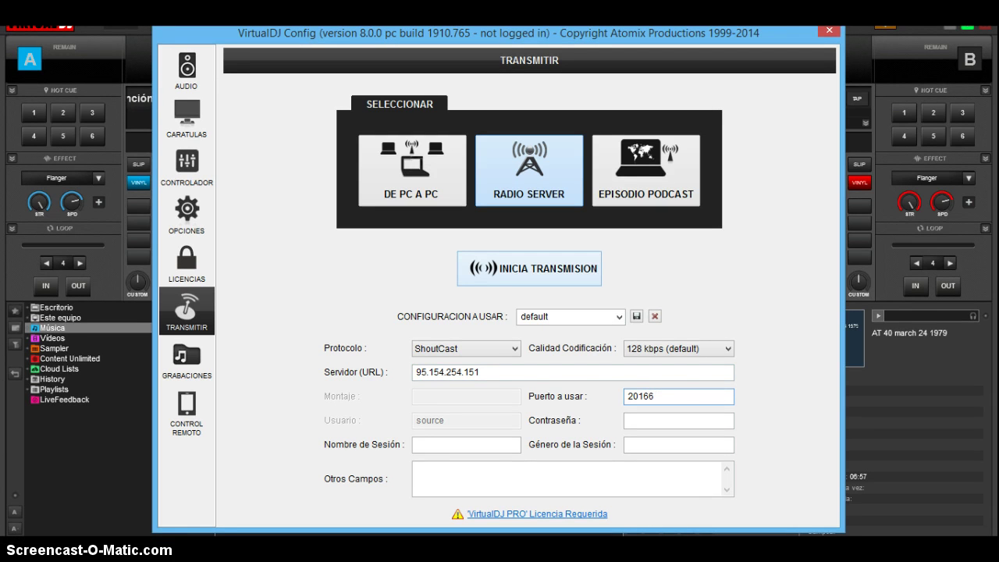
Step: Try again to start the transmission in VirtualDJ and close the configuration window
{"action": "left_click", "coordinate": [539, 269]}
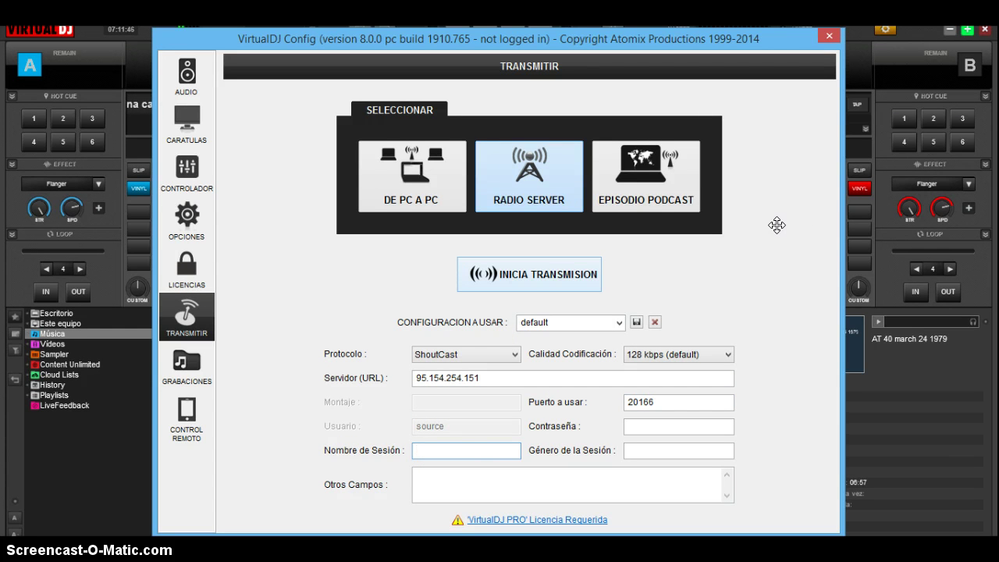
{"action": "left_click", "coordinate": [825, 36]}
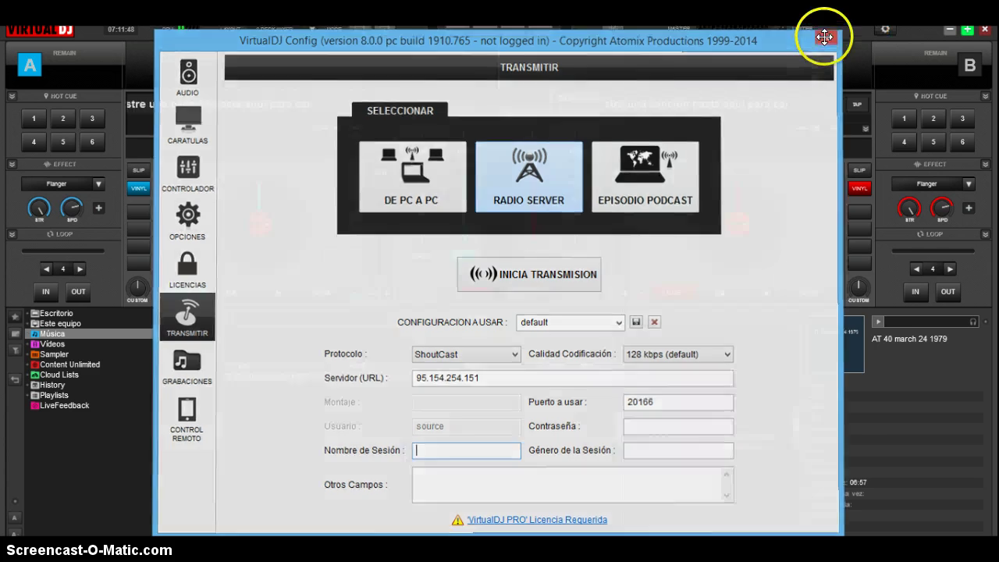
Step: Expand the Música library and open its podcast folder
{"action": "double_click", "coordinate": [61, 334]}
{"action": "double_click", "coordinate": [61, 334]}
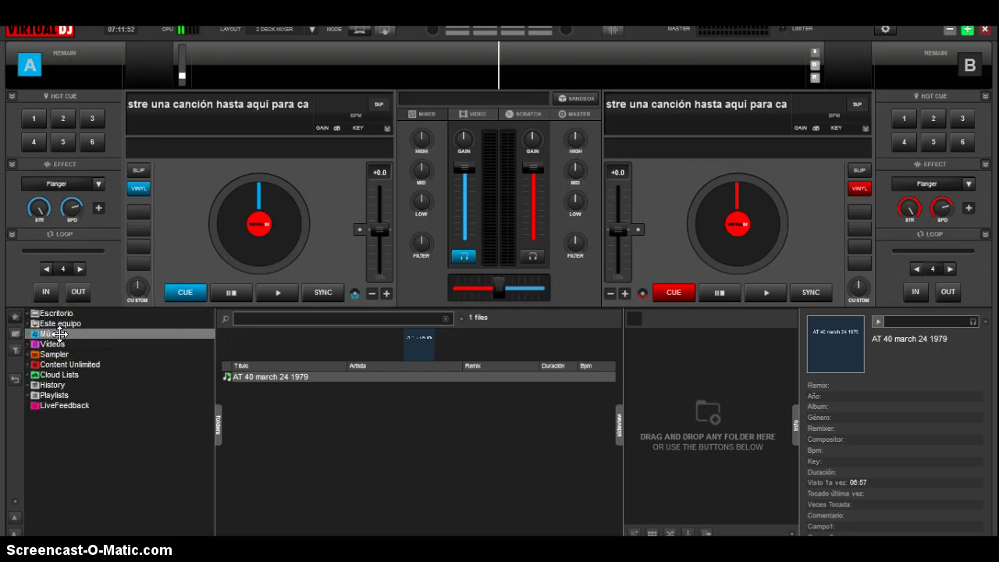
{"action": "double_click", "coordinate": [60, 334]}
{"action": "left_click_drag", "start_coordinate": [211, 372], "coordinate": [192, 499]}
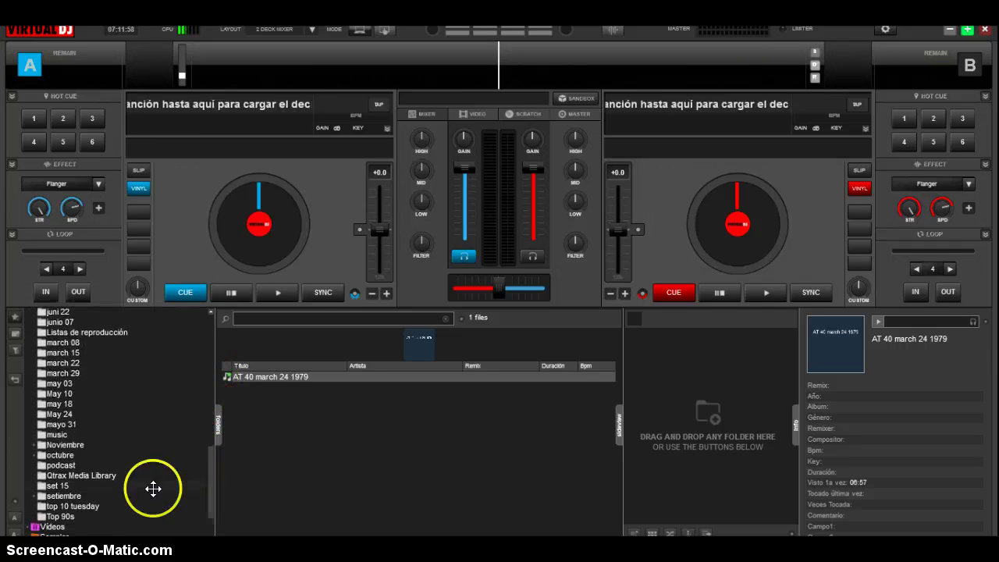
{"action": "left_click", "coordinate": [68, 464]}
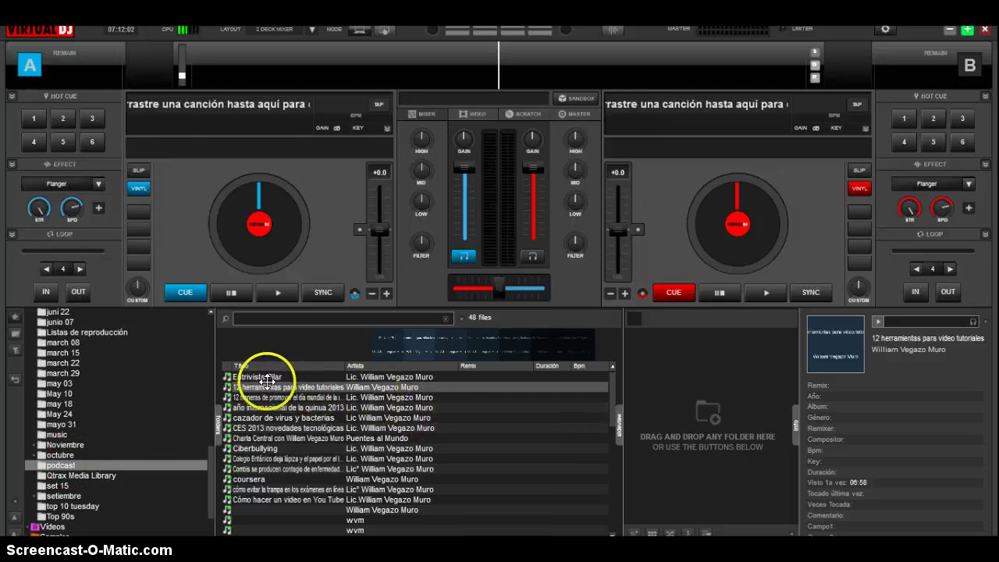
Step: Load the track "12 herramientas para video tutoriales" onto deck A and play it
{"action": "left_click_drag", "start_coordinate": [289, 384], "coordinate": [205, 124]}
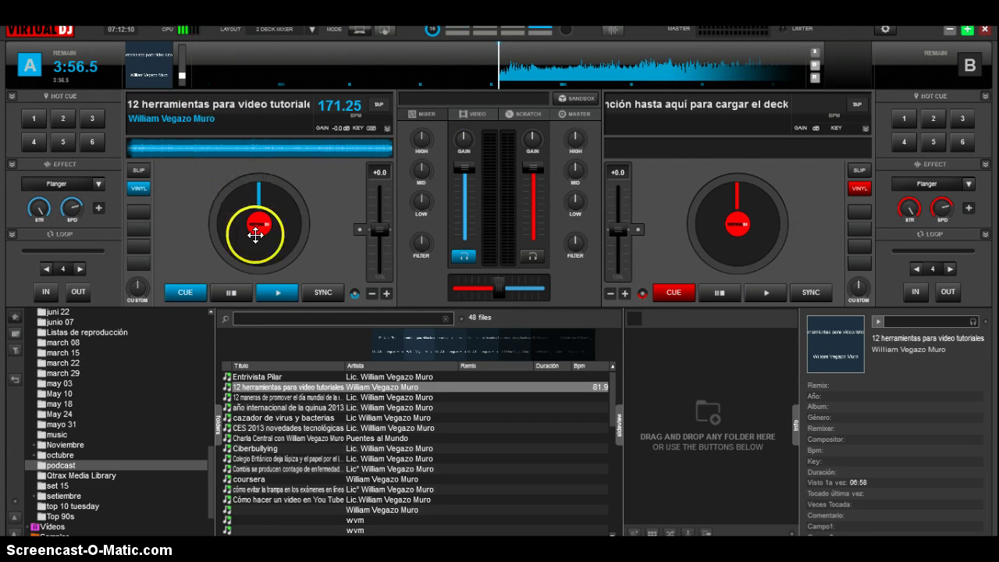
{"action": "left_click", "coordinate": [274, 290]}
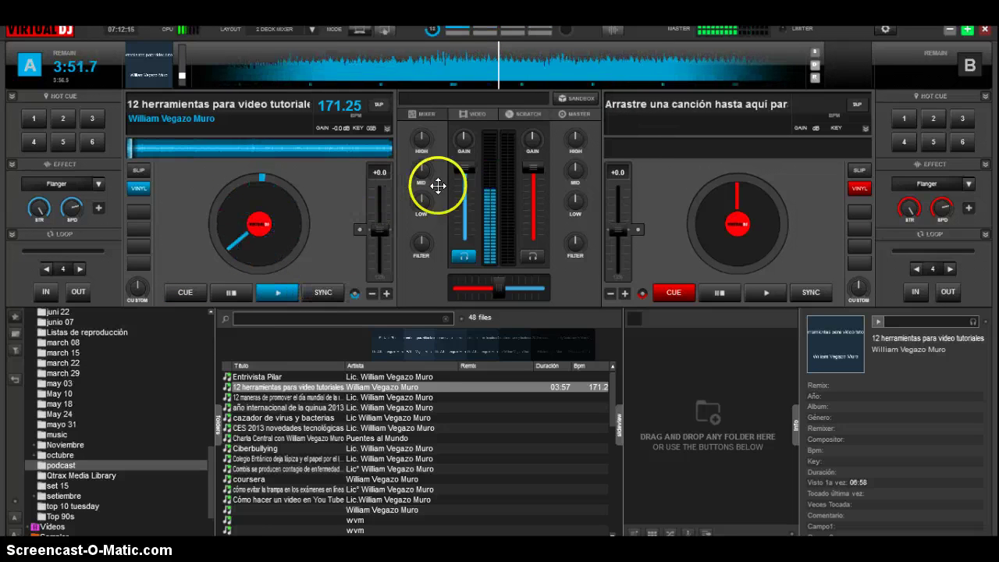
Step: Test deck A's volume fader at 86% and back at full level, pausing the track in between
{"action": "mouse_move", "coordinate": [461, 167]}
{"action": "left_mouse_down"}
{"action": "mouse_move", "coordinate": [461, 227]}
{"action": "mouse_move", "coordinate": [464, 179]}
{"action": "left_mouse_up"}
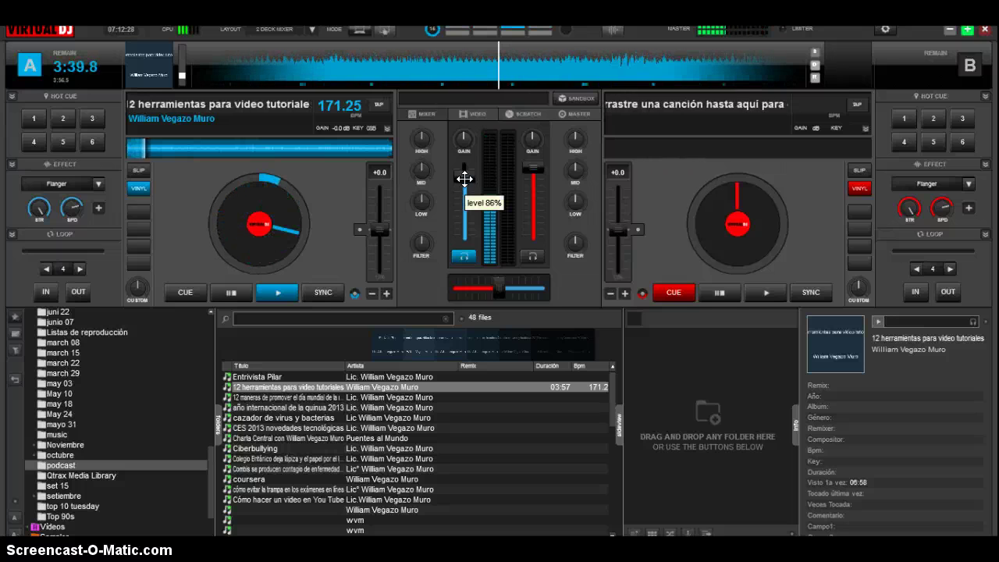
{"action": "left_click", "coordinate": [233, 291]}
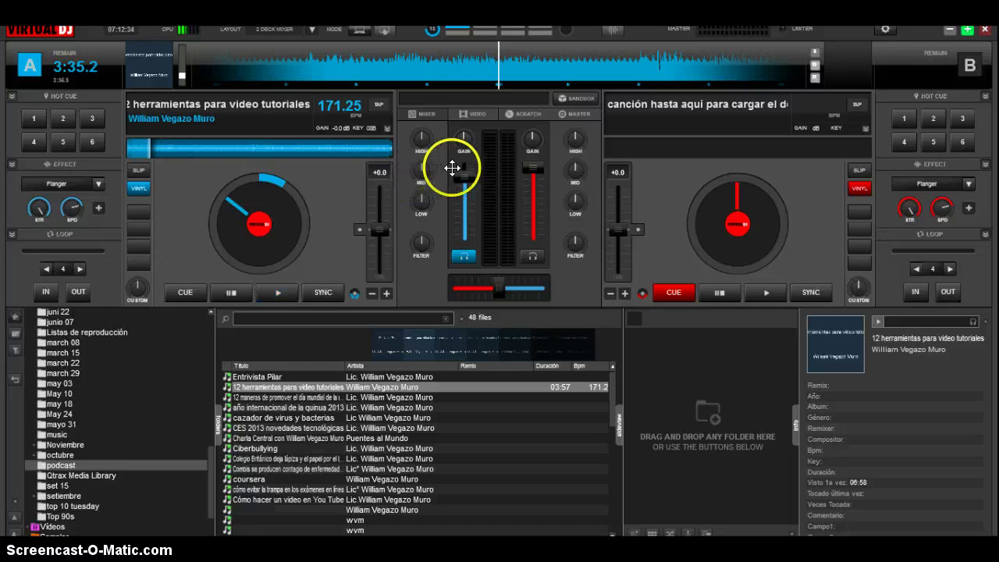
{"action": "left_click_drag", "start_coordinate": [459, 205], "coordinate": [464, 168]}
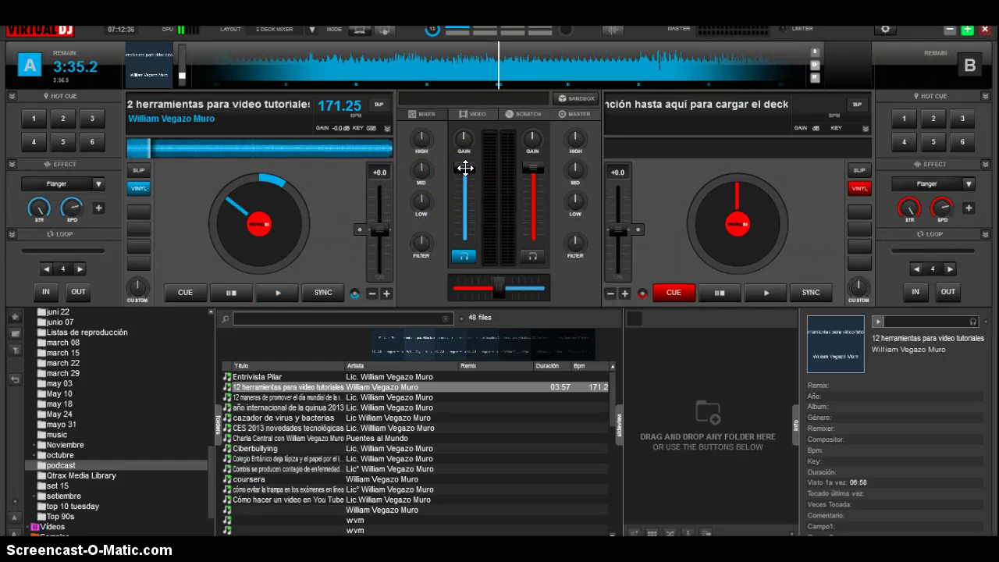
{"action": "key", "text": "space"}
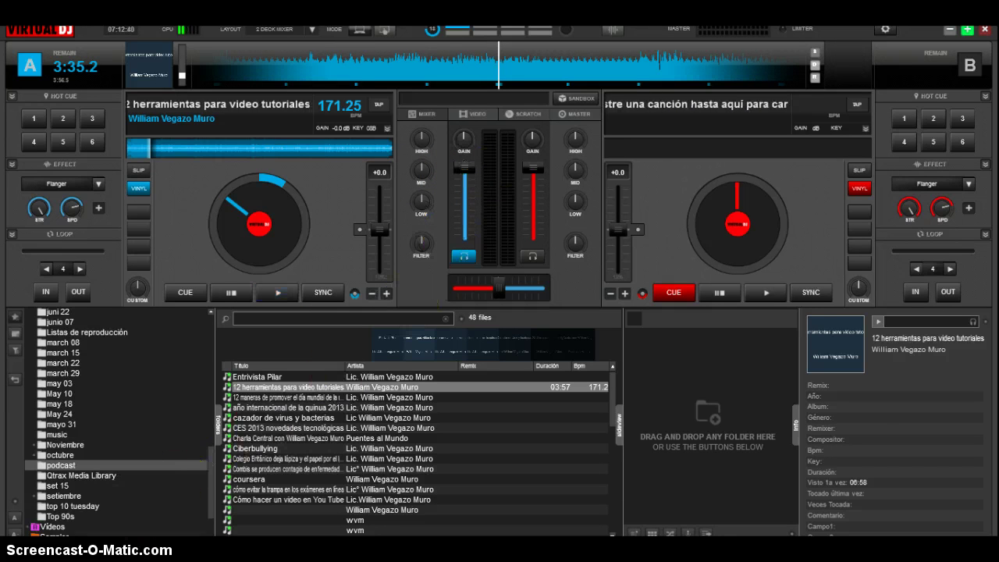
Step: Switch to the Listen2MyRadio page in the browser
{"action": "mouse_move", "coordinate": [104, 546]}
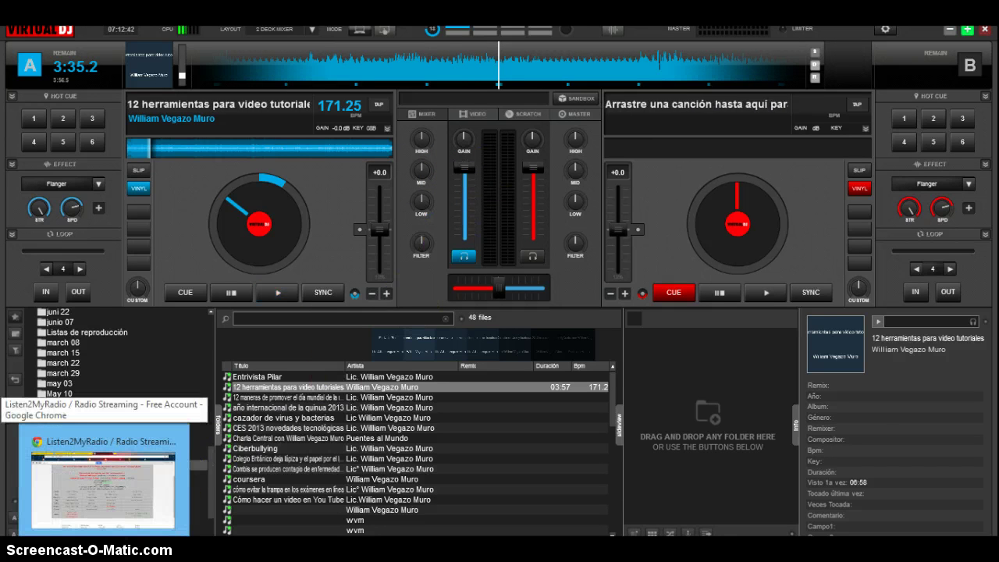